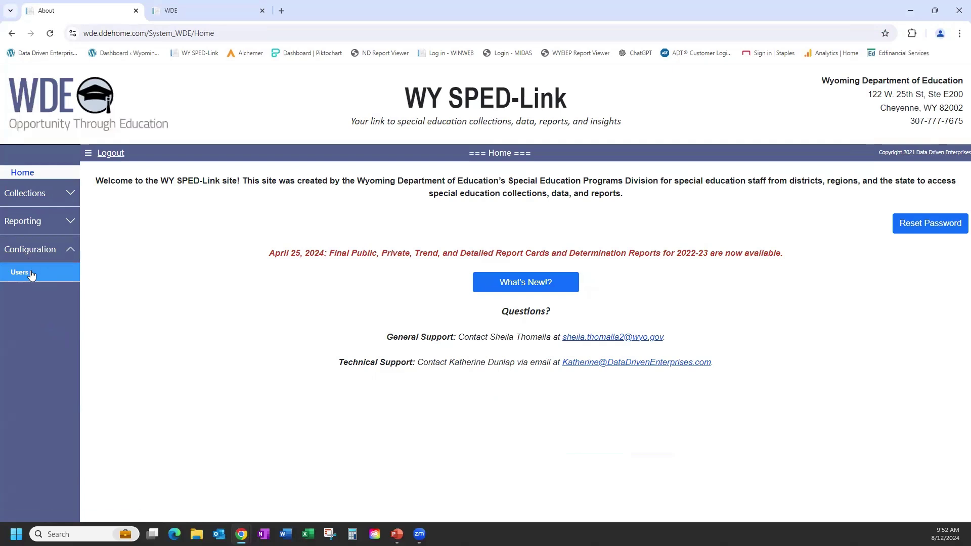
Go to Configuration > Users and start a blank new-user form with Create.
{"action": "left_click", "coordinate": [32, 273]}
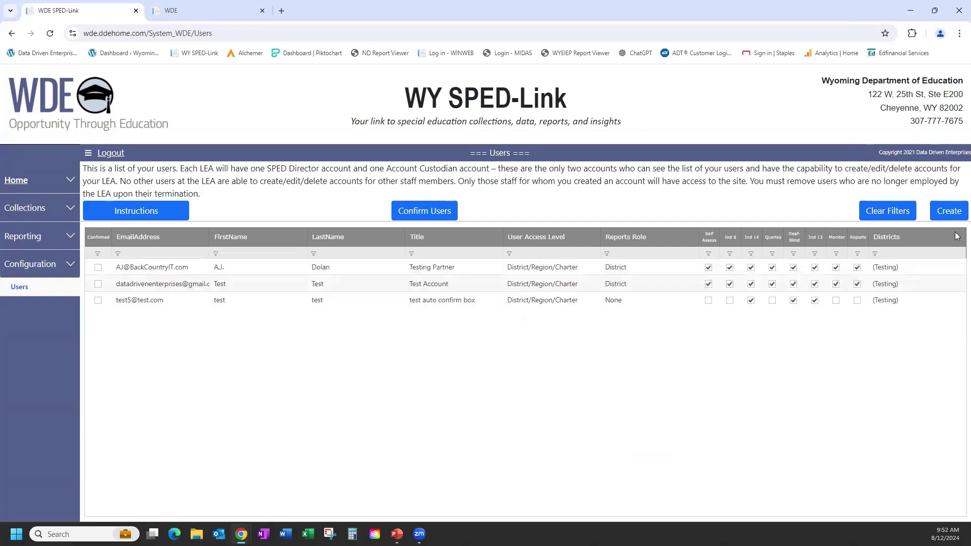
{"action": "left_click", "coordinate": [936, 212]}
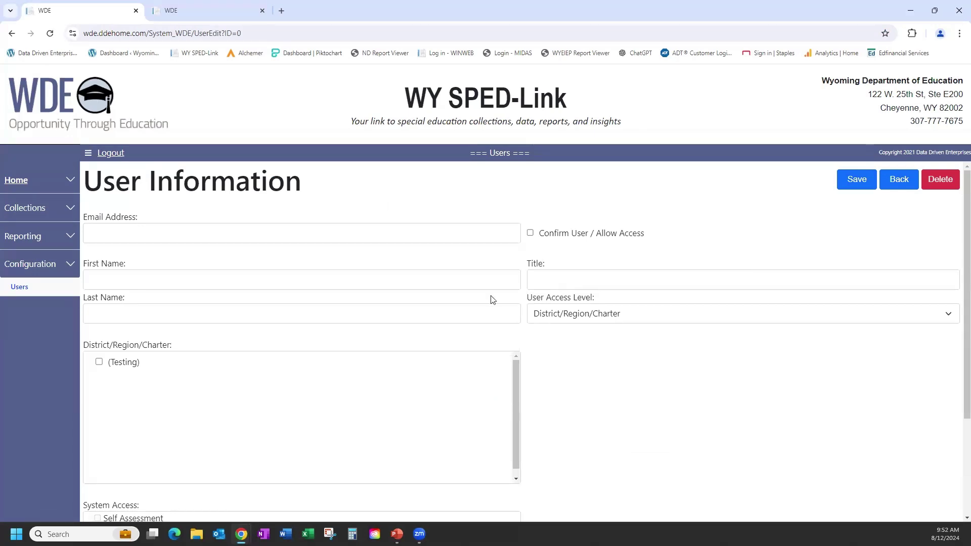
Enter the user's e-mail address, first name, last name, and the autofilled title STaff.
{"action": "left_click", "coordinate": [173, 229]}
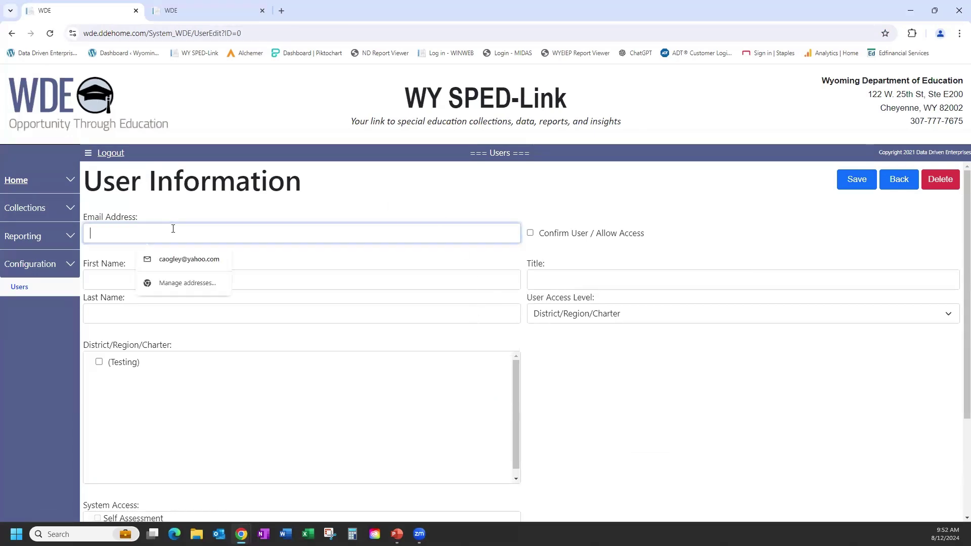
{"action": "left_click", "coordinate": [184, 259]}
{"action": "left_click", "coordinate": [143, 278]}
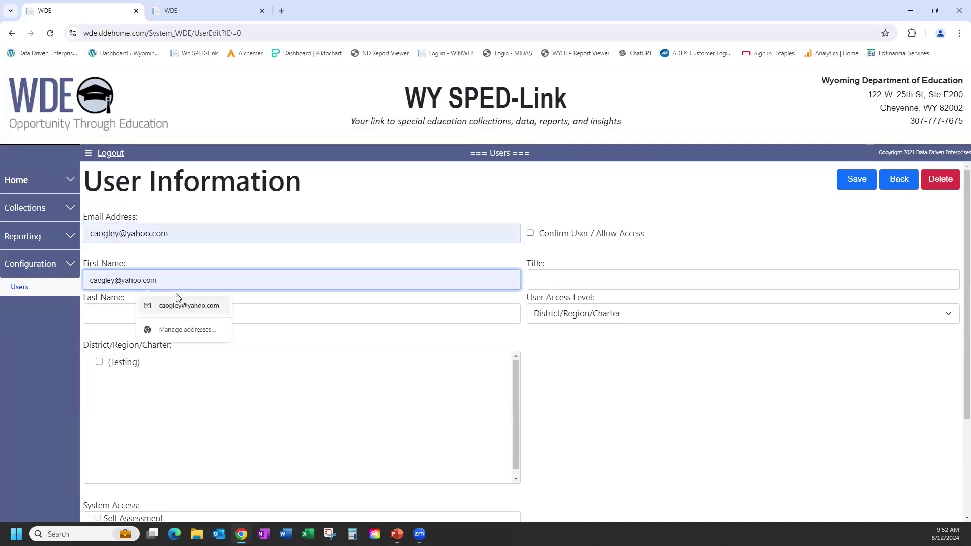
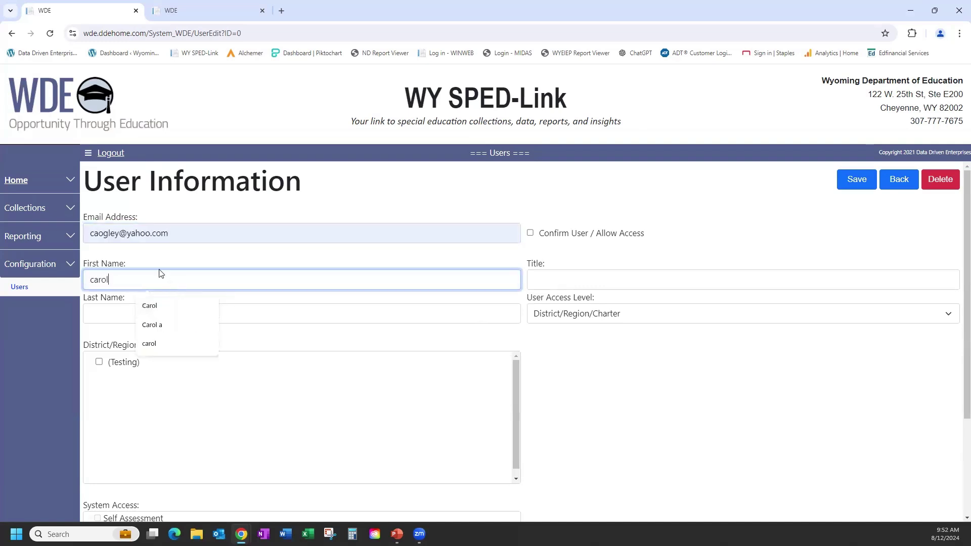
{"action": "key", "text": "Tab"}
{"action": "key", "text": "Tab"}
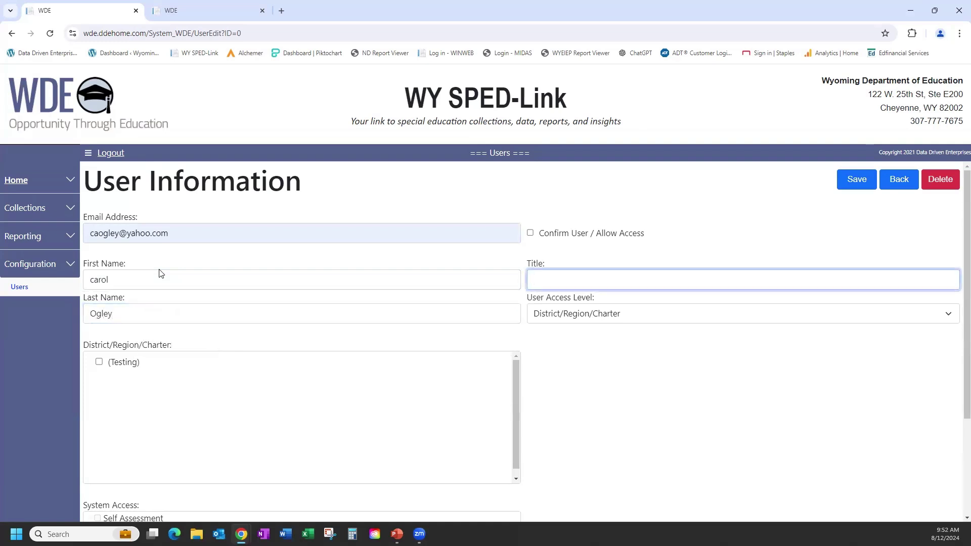
{"action": "type", "text": "STaff"}
{"action": "left_click", "coordinate": [616, 308]}
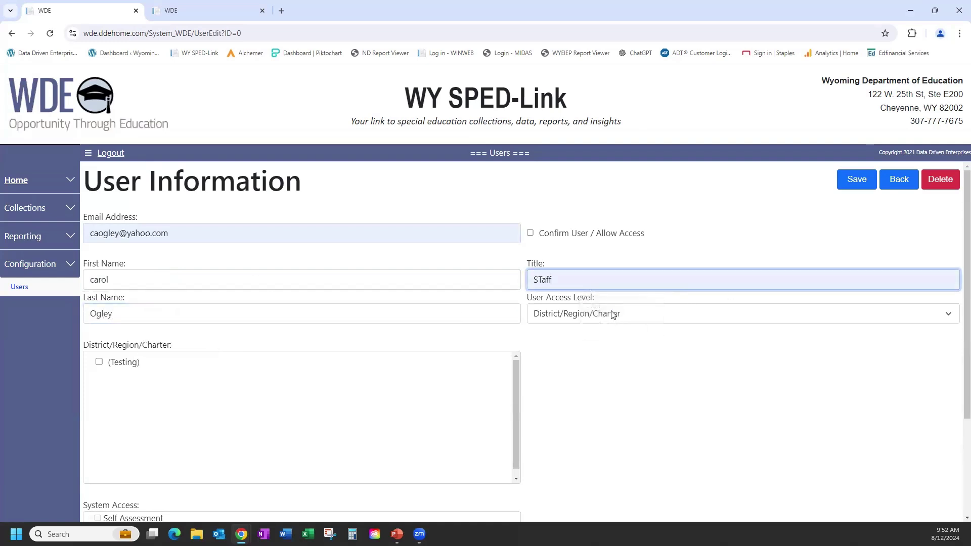
{"action": "left_click", "coordinate": [610, 314]}
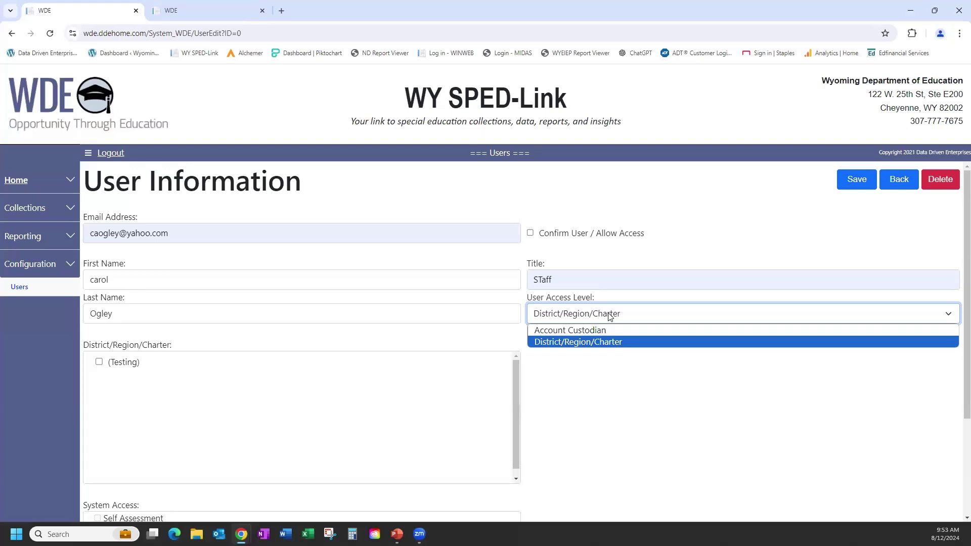
Set access to Account Custodian for (Testing), with Indicator 14 and Region-level Static Reports.
{"action": "left_click", "coordinate": [565, 332]}
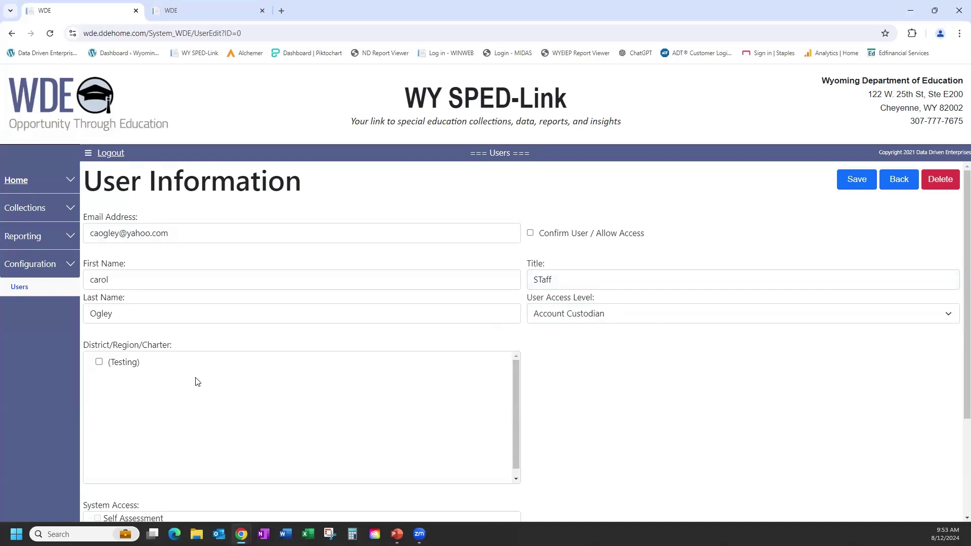
{"action": "left_click", "coordinate": [99, 363]}
{"action": "scroll", "coordinate": [581, 415], "scroll_direction": "down", "scroll_amount": 3}
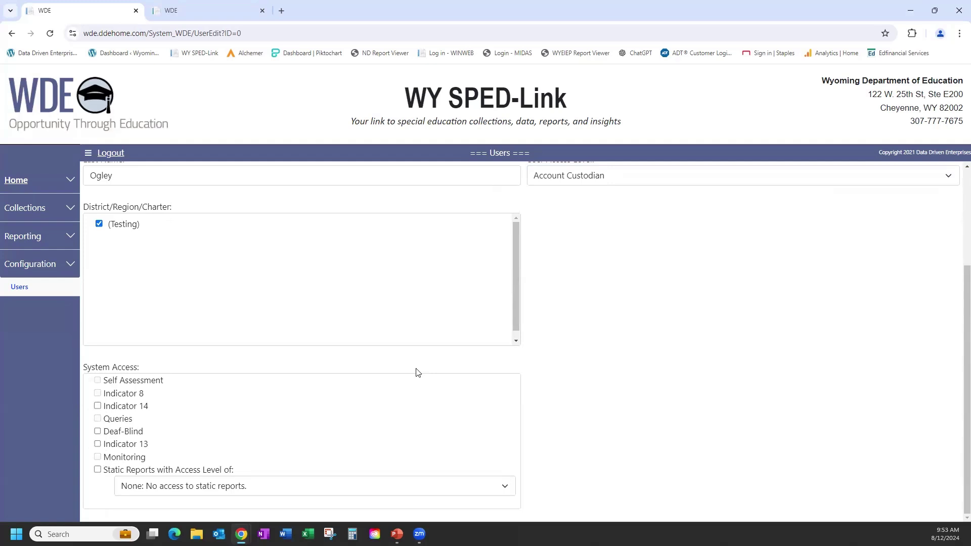
{"action": "left_click", "coordinate": [97, 406]}
{"action": "left_click", "coordinate": [99, 470]}
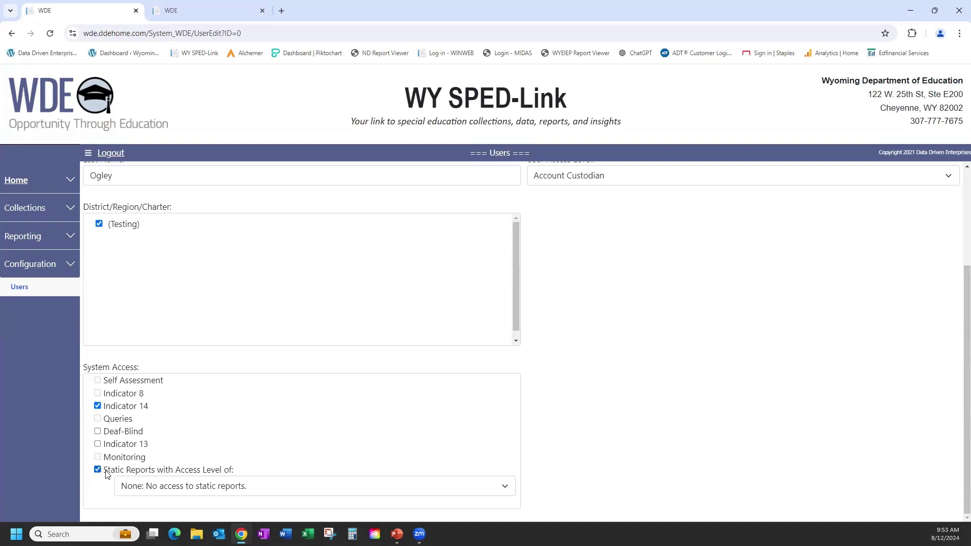
{"action": "left_click", "coordinate": [163, 489]}
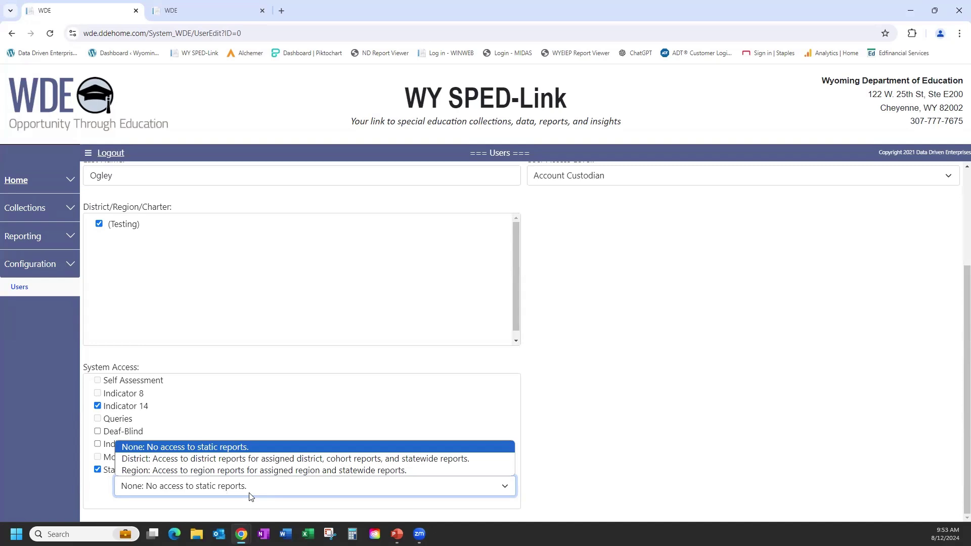
{"action": "left_click", "coordinate": [252, 471]}
{"action": "scroll", "coordinate": [617, 438], "scroll_direction": "up", "scroll_amount": 3}
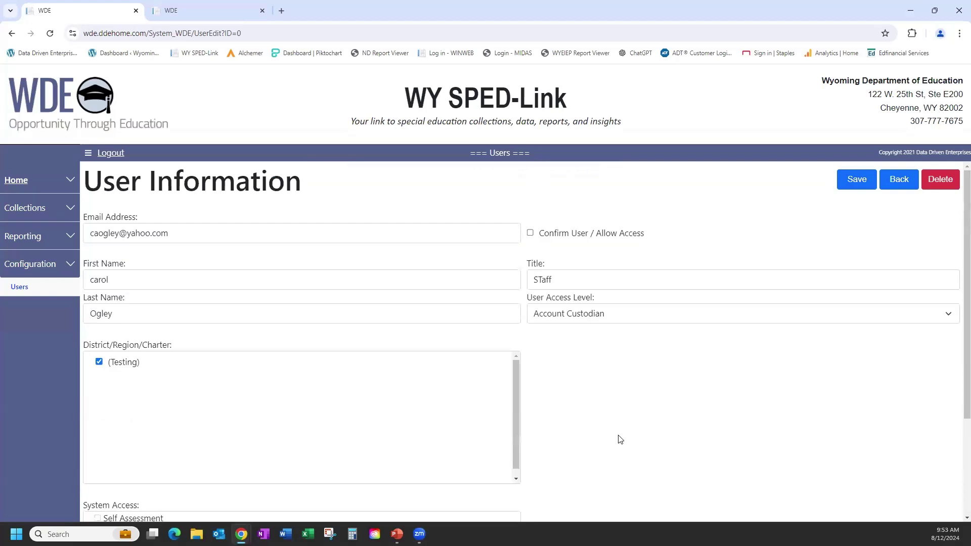
Save the new Account Custodian and reopen its record from the Users list.
{"action": "left_click", "coordinate": [857, 188]}
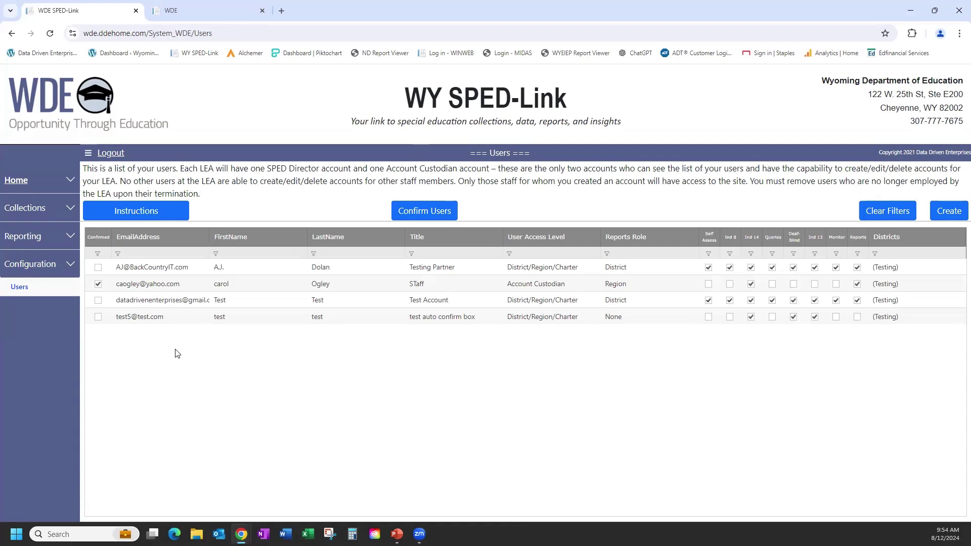
{"action": "left_click", "coordinate": [187, 287]}
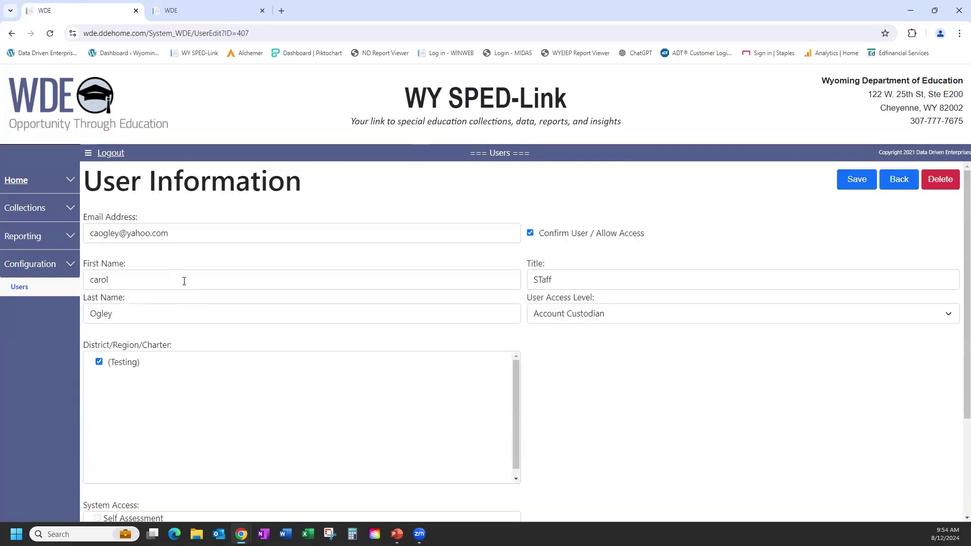
Change the first name to the suggested version with an initial and save it.
{"action": "left_click", "coordinate": [135, 281]}
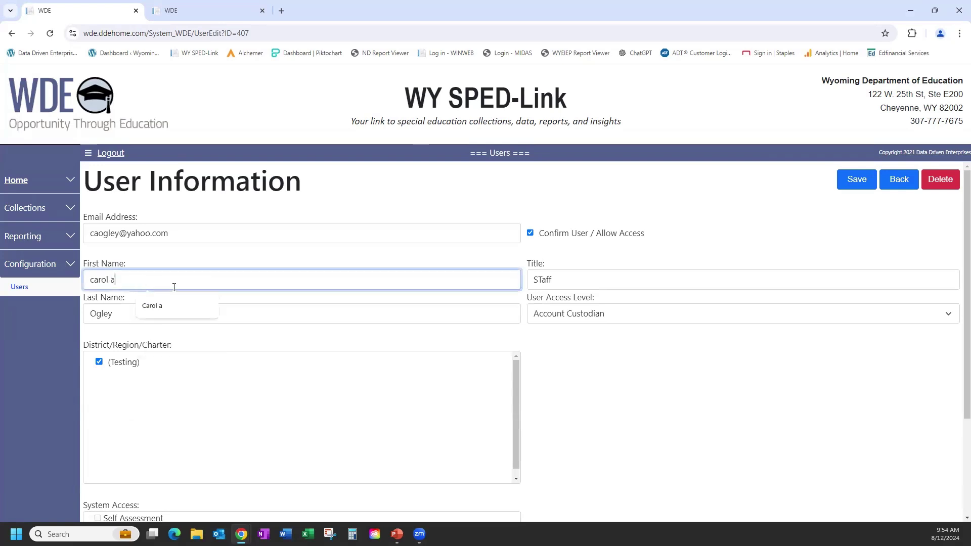
{"action": "left_click", "coordinate": [158, 307]}
{"action": "left_click", "coordinate": [854, 181]}
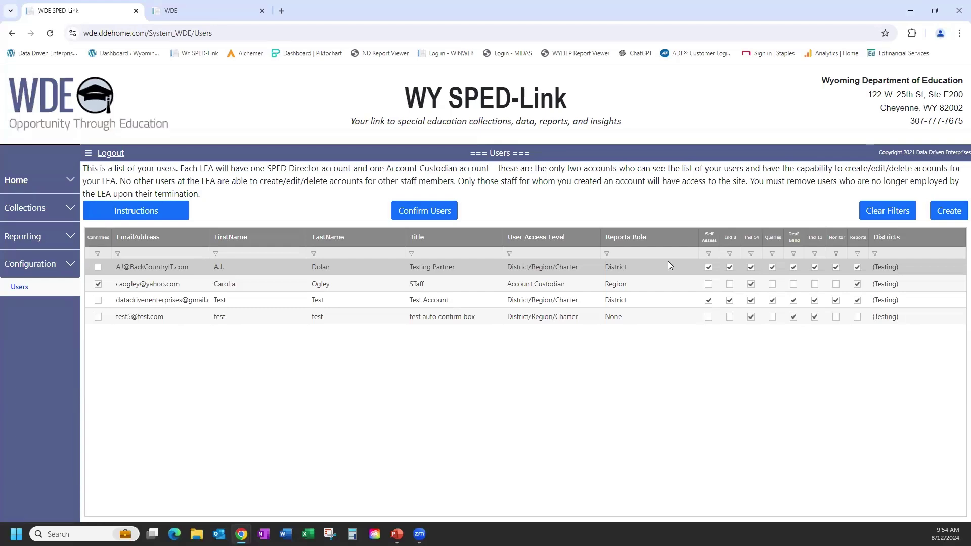
Delete the renamed custodian's account, confirming Yes in the Delete User dialog.
{"action": "left_click", "coordinate": [194, 279]}
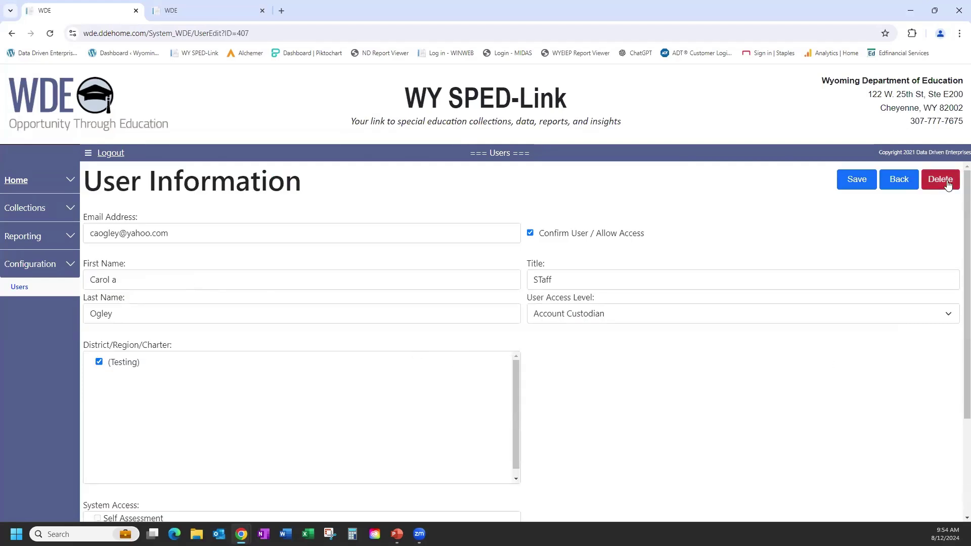
{"action": "left_click", "coordinate": [945, 182]}
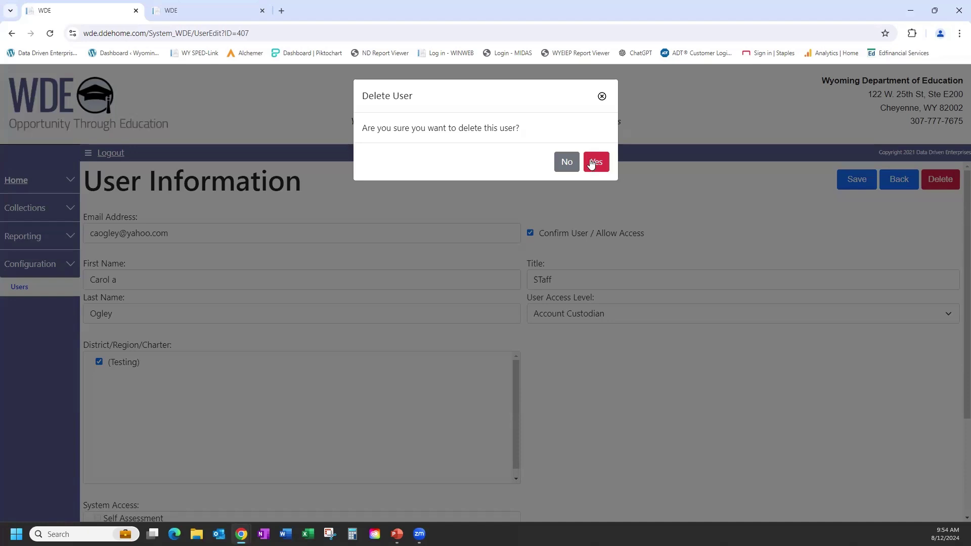
{"action": "left_click", "coordinate": [596, 160]}
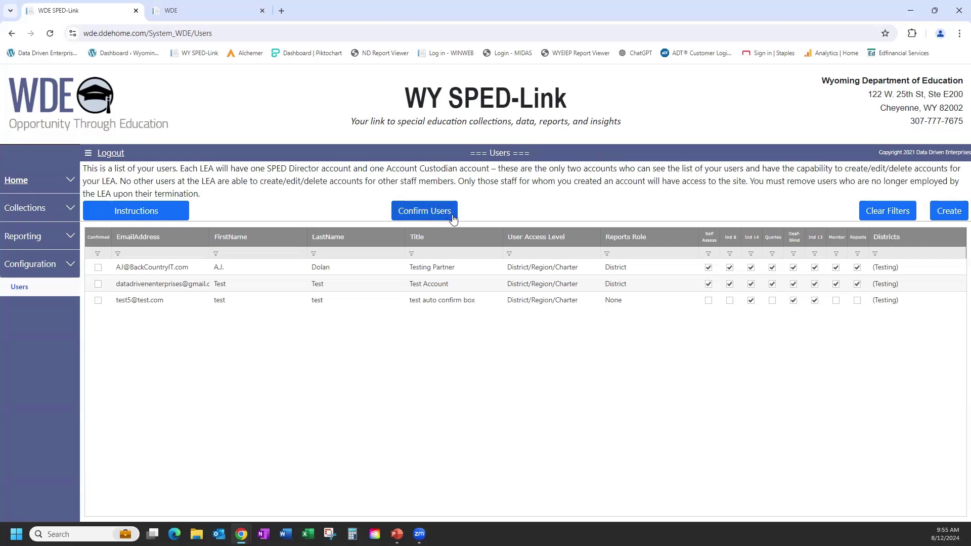
On the second tab's login page, request a password reset link via Forgot Password.
{"action": "left_click", "coordinate": [194, 11]}
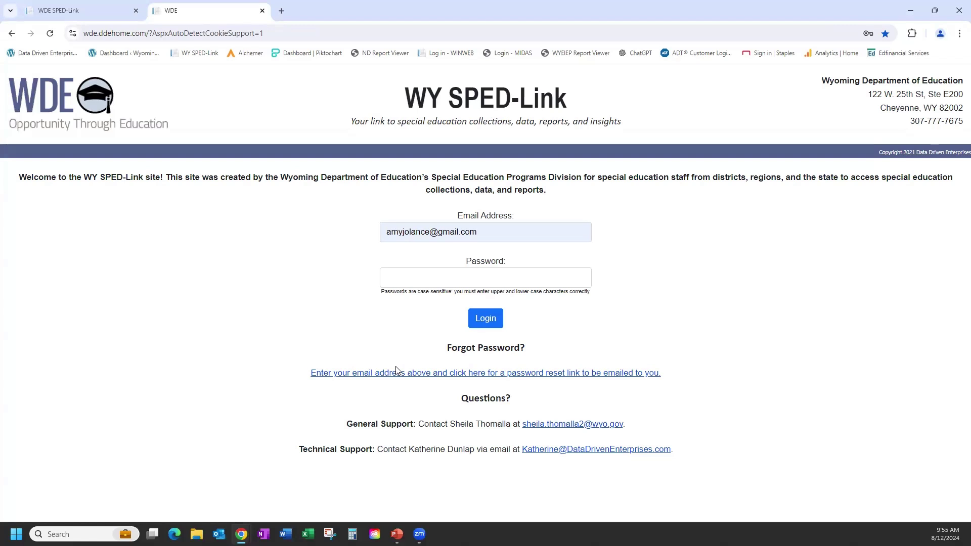
{"action": "left_click", "coordinate": [397, 373]}
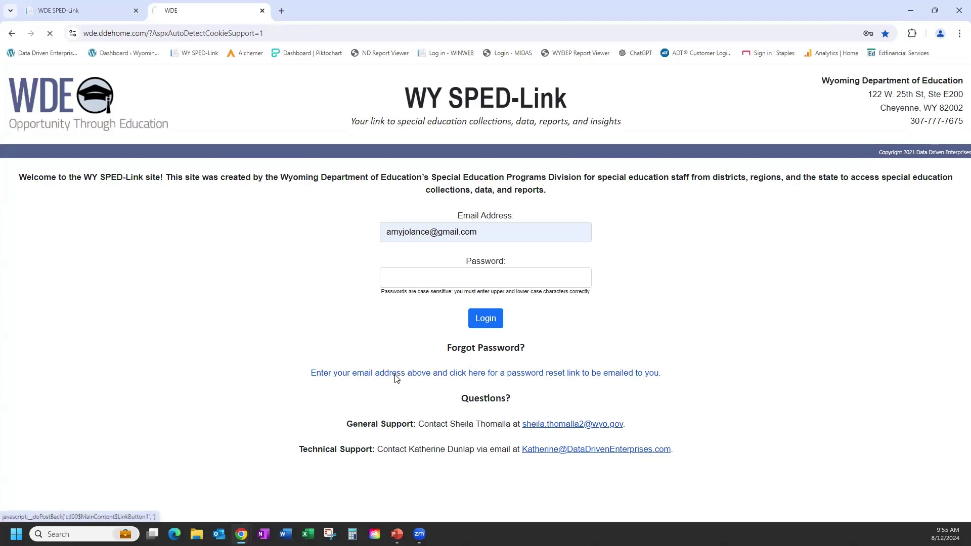